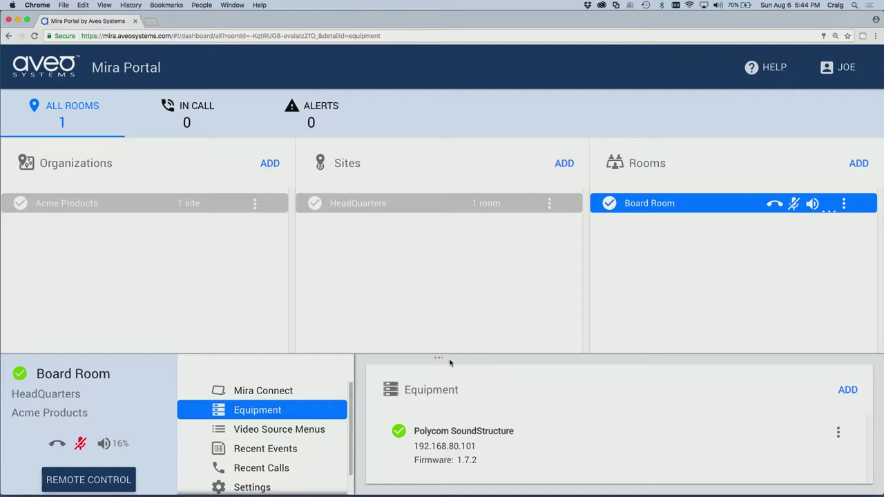
Enlarge the Board Room details panel to show its full equipment list, then start adding equipment.
{"action": "left_click_drag", "start_coordinate": [438, 354], "coordinate": [433, 269]}
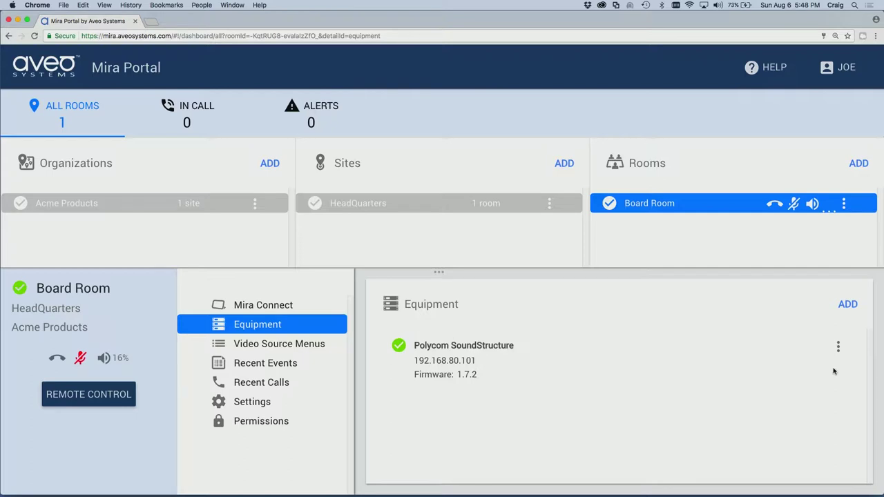
{"action": "left_click", "coordinate": [848, 305]}
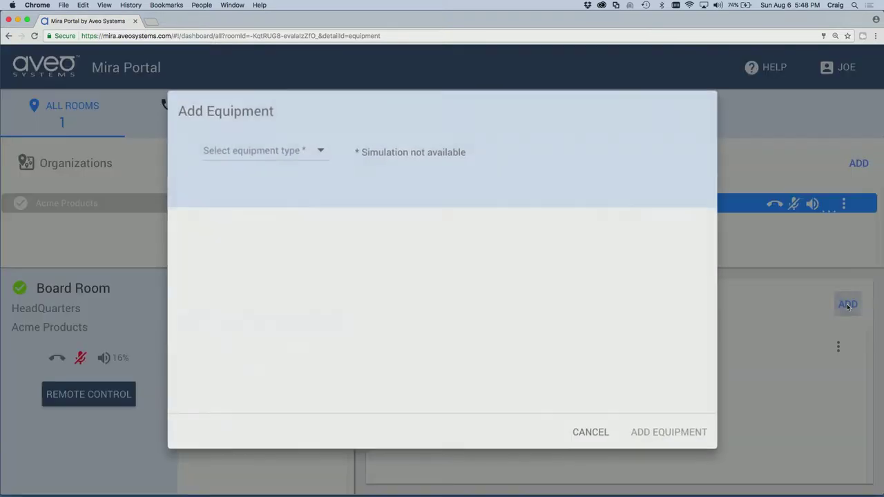
Set the equipment type to Polycom RealPresence Group Series, model Group 500.
{"action": "left_click", "coordinate": [304, 152]}
{"action": "scroll", "coordinate": [270, 212], "scroll_direction": "down", "scroll_amount": 4}
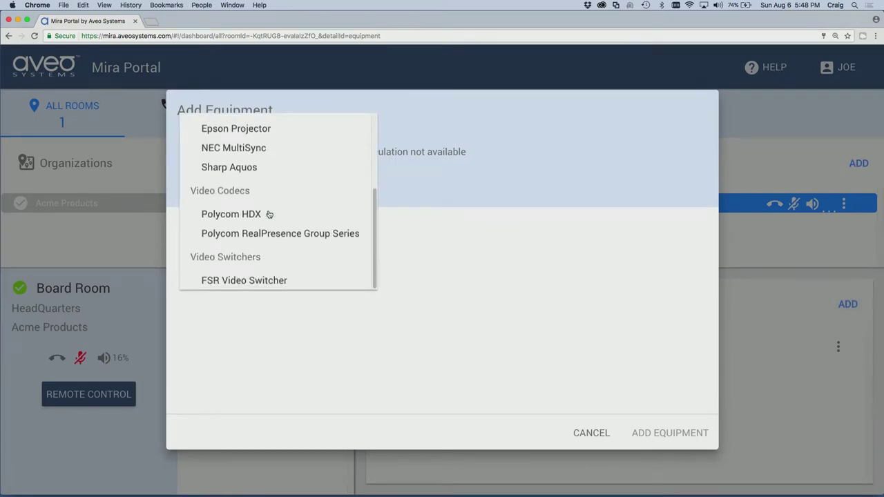
{"action": "left_click", "coordinate": [269, 234]}
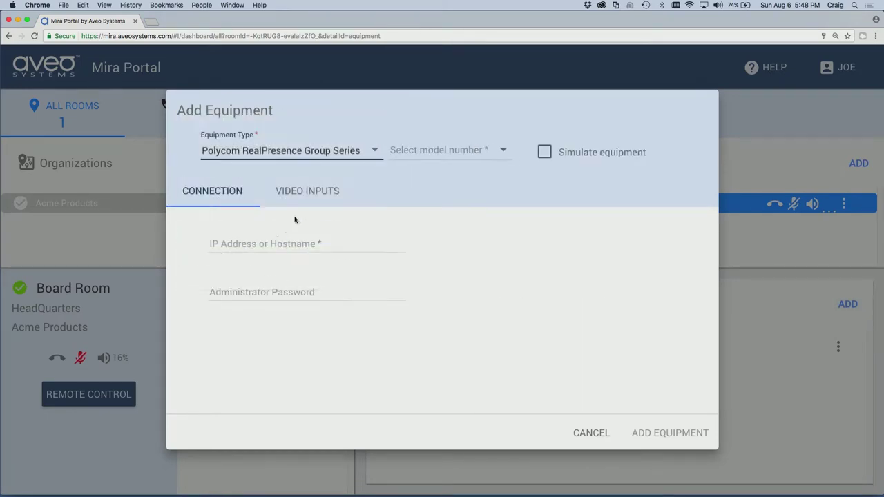
{"action": "left_click", "coordinate": [427, 158]}
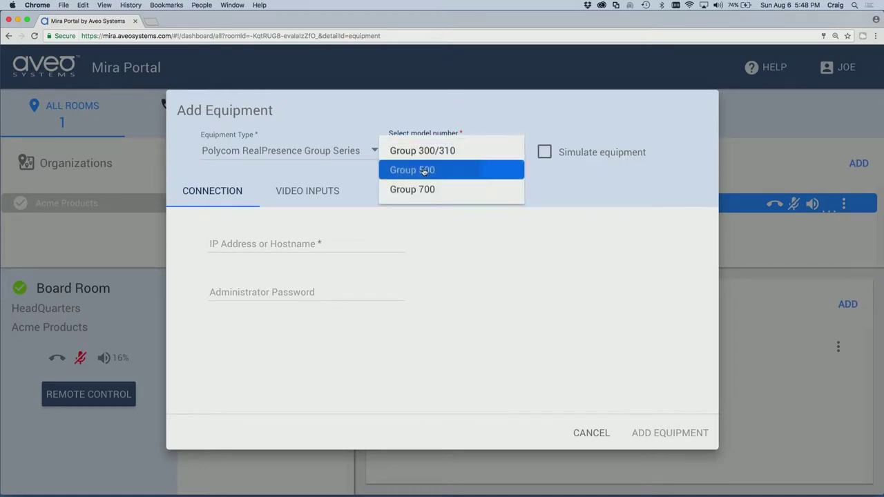
{"action": "left_click", "coordinate": [423, 171]}
Enter the codec's IP address 192.168.80.150 and show its video input settings.
{"action": "left_click", "coordinate": [243, 239]}
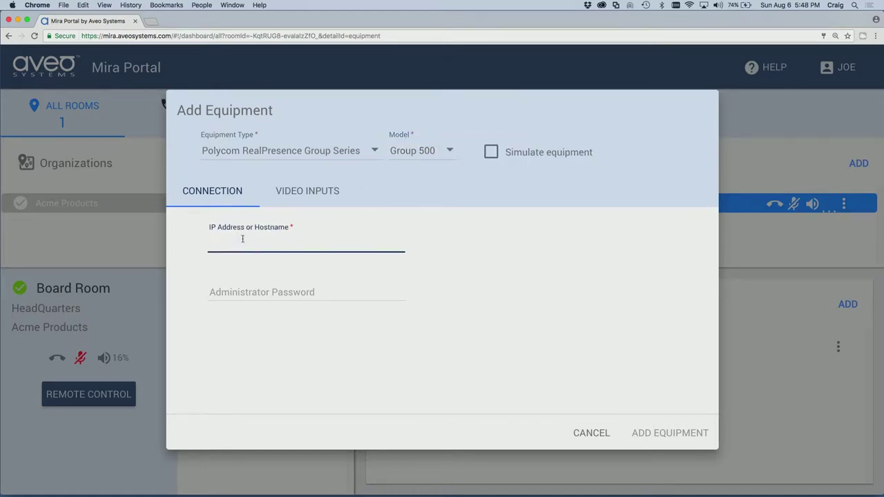
{"action": "type", "text": "192.168.8"}
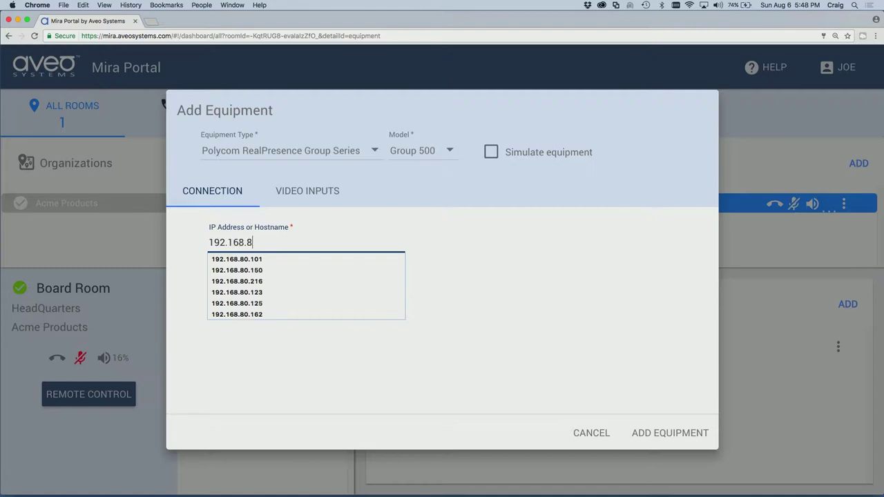
{"action": "type", "text": "0.150"}
{"action": "key", "text": "Tab"}
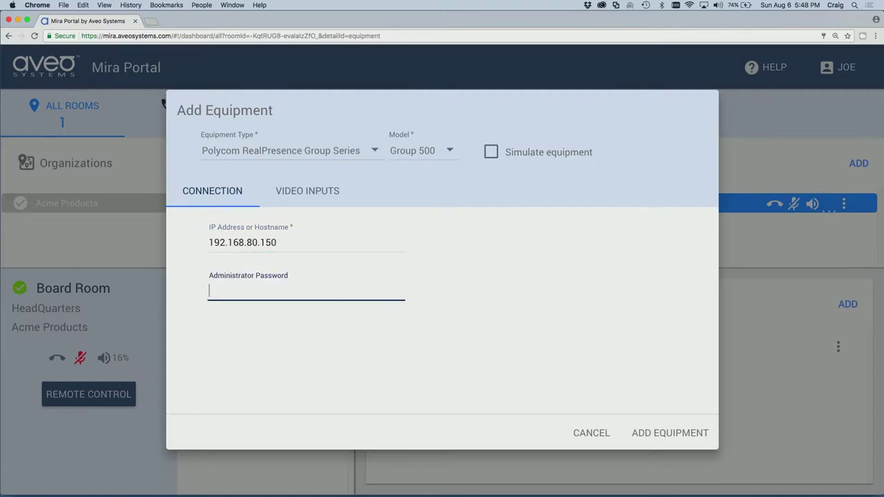
{"action": "left_click", "coordinate": [308, 192]}
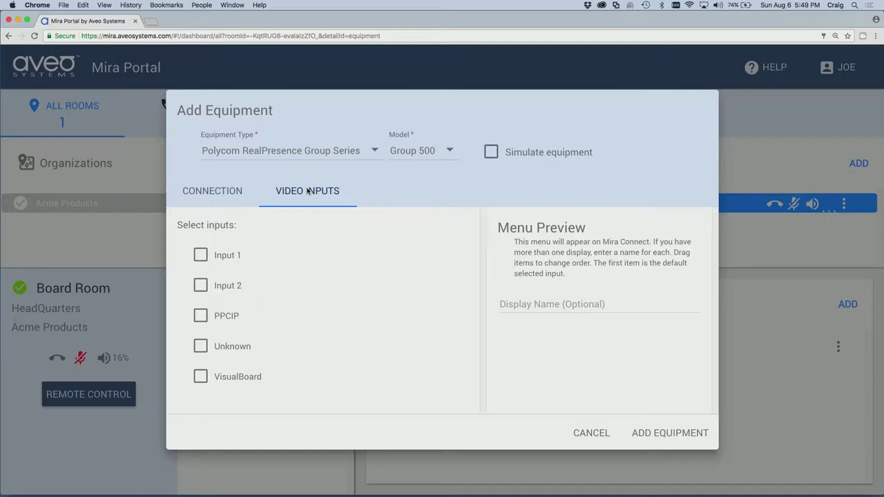
Enable Input 2 (LAPTOP) with the description 'Presentations'.
{"action": "left_click", "coordinate": [201, 284]}
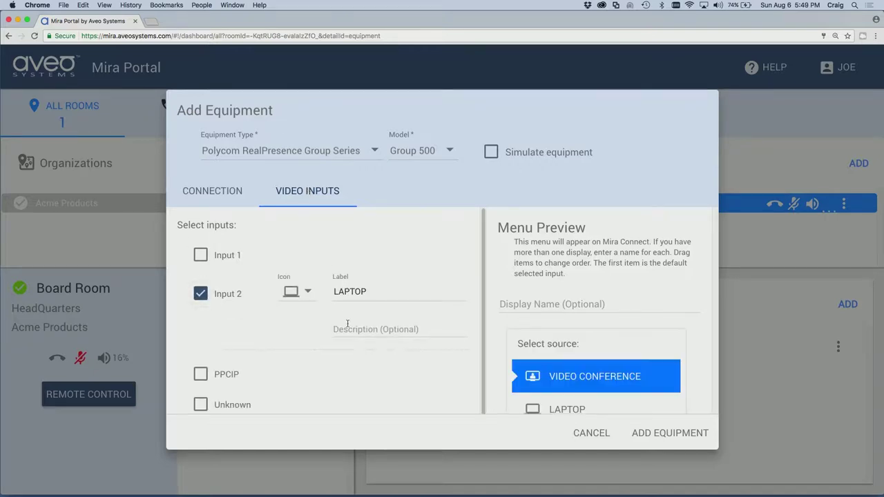
{"action": "left_click", "coordinate": [348, 325]}
{"action": "type", "text": "Presentations"}
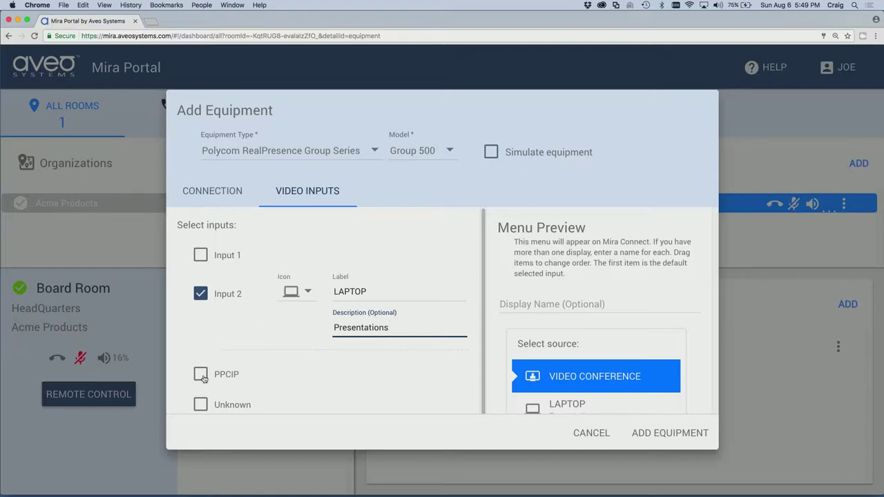
Enable PPCIP relabelled 'PEOPLE AND CONTENT' and add the codec to Board Room.
{"action": "left_click", "coordinate": [200, 374]}
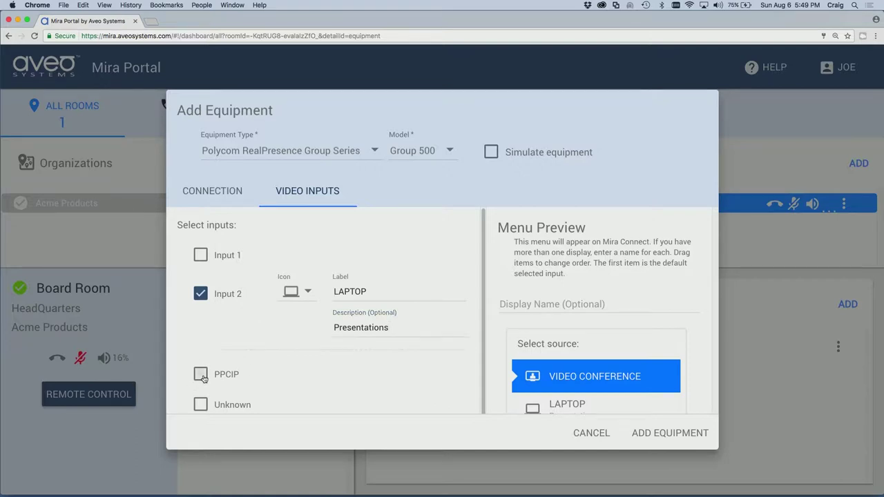
{"action": "double_click", "coordinate": [350, 380]}
{"action": "type", "text": "PEOPLE AND CONTENT"}
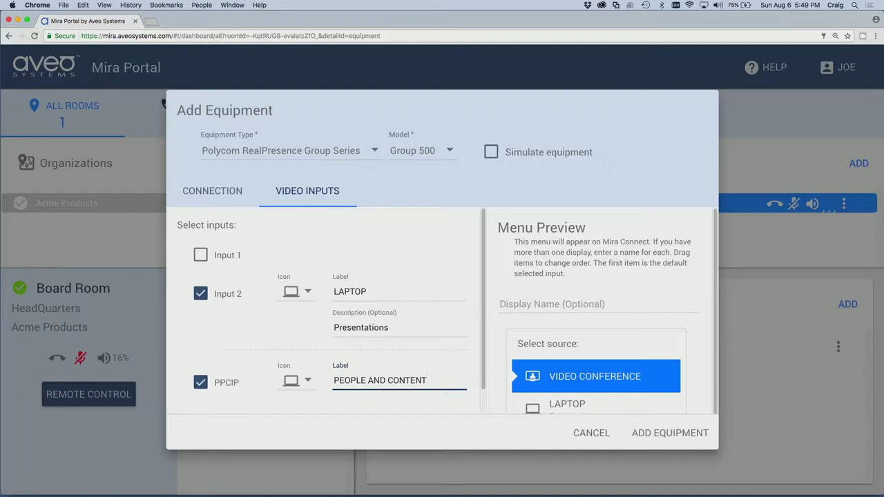
{"action": "scroll", "coordinate": [324, 311], "scroll_direction": "down", "scroll_amount": 2}
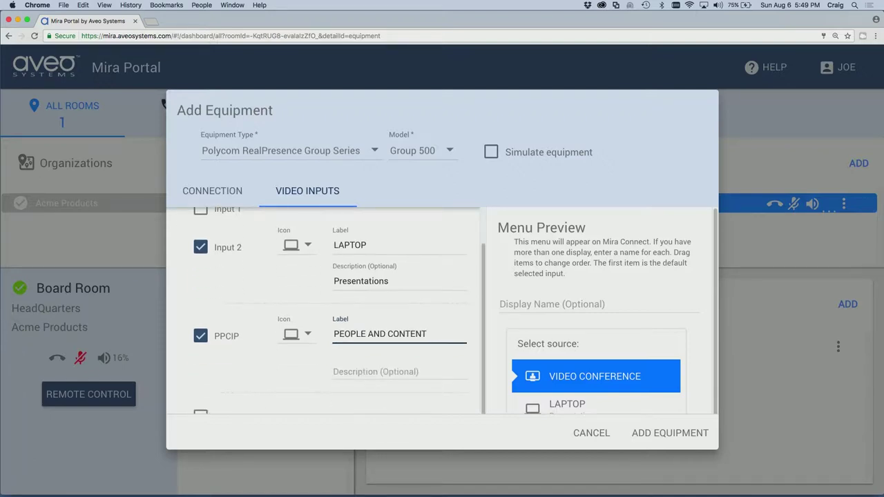
{"action": "left_click", "coordinate": [657, 435]}
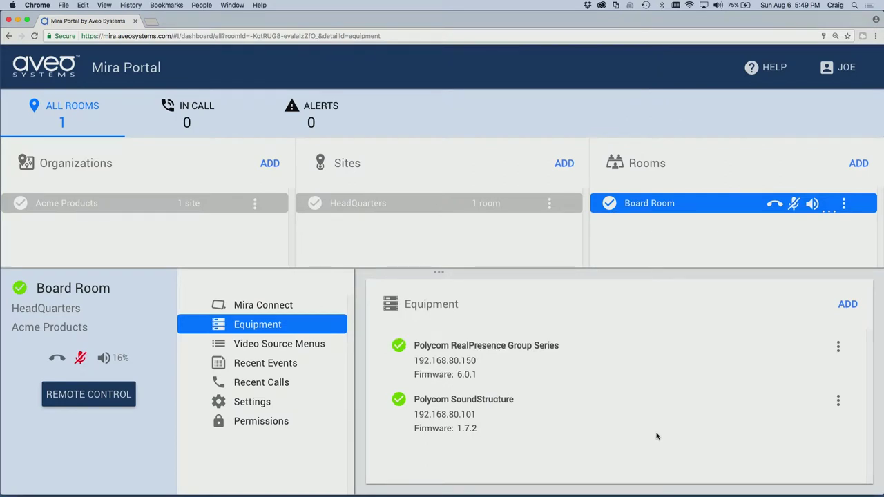
Add new equipment of type Sharp Aquos, model LC-60LE661U.
{"action": "left_click", "coordinate": [852, 308]}
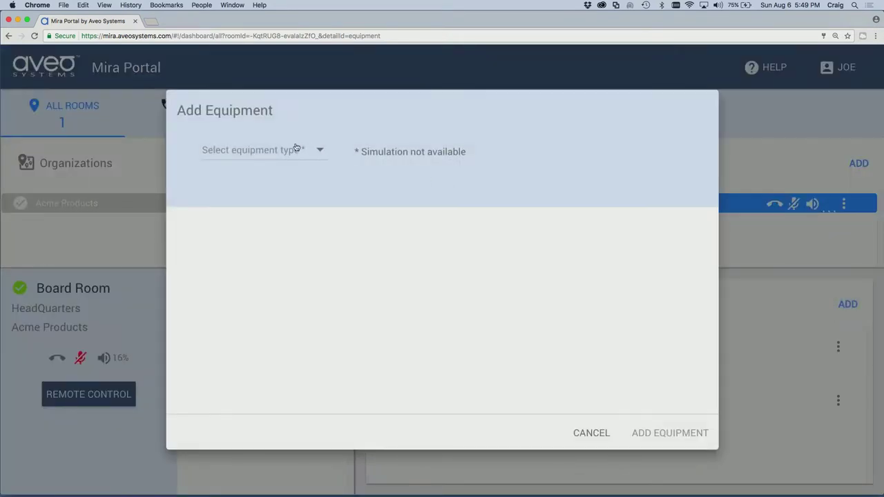
{"action": "left_click", "coordinate": [295, 148]}
{"action": "scroll", "coordinate": [255, 209], "scroll_direction": "down", "scroll_amount": 3}
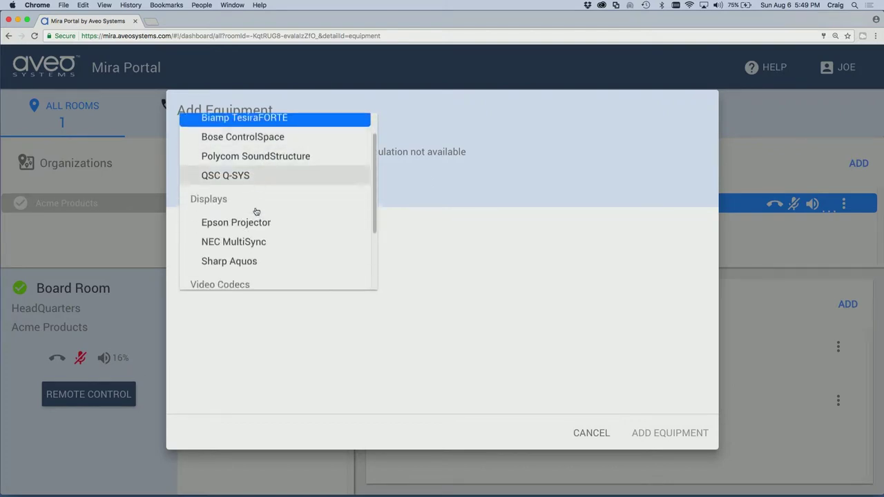
{"action": "left_click", "coordinate": [247, 232]}
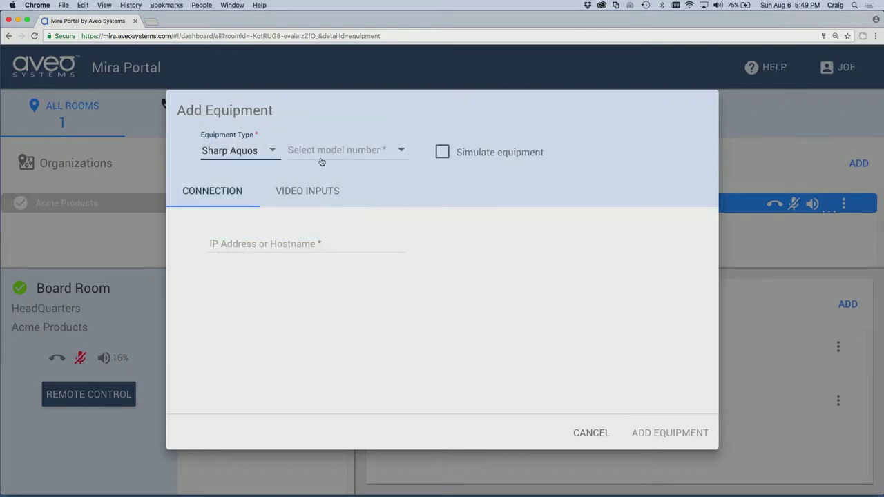
{"action": "left_click", "coordinate": [331, 152]}
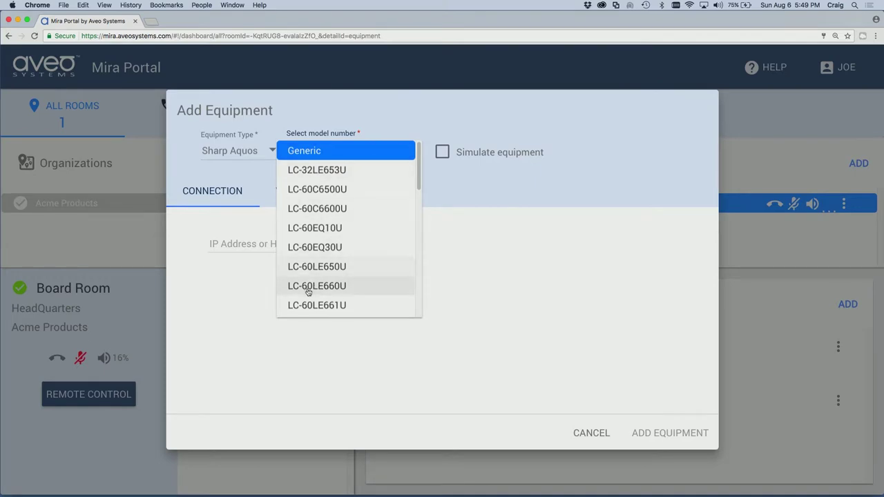
{"action": "left_click", "coordinate": [309, 305]}
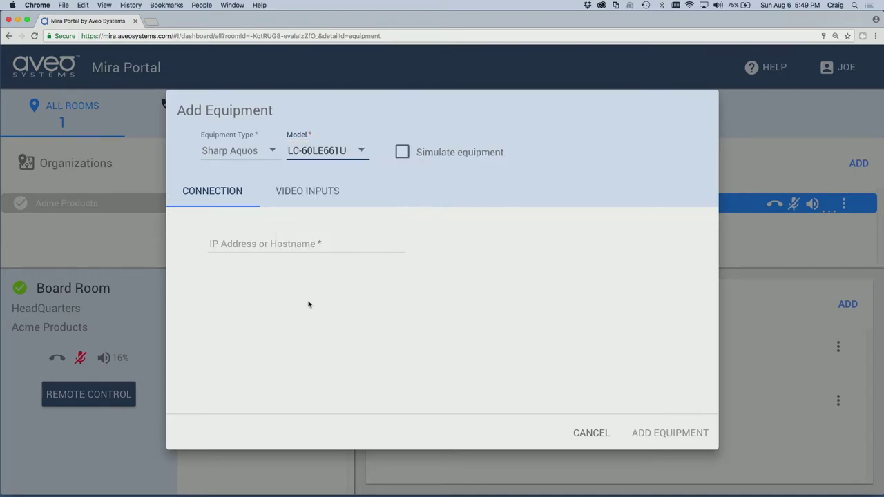
Set the display's IP address to 192.168.80.209 and show its video input settings.
{"action": "left_click", "coordinate": [269, 239]}
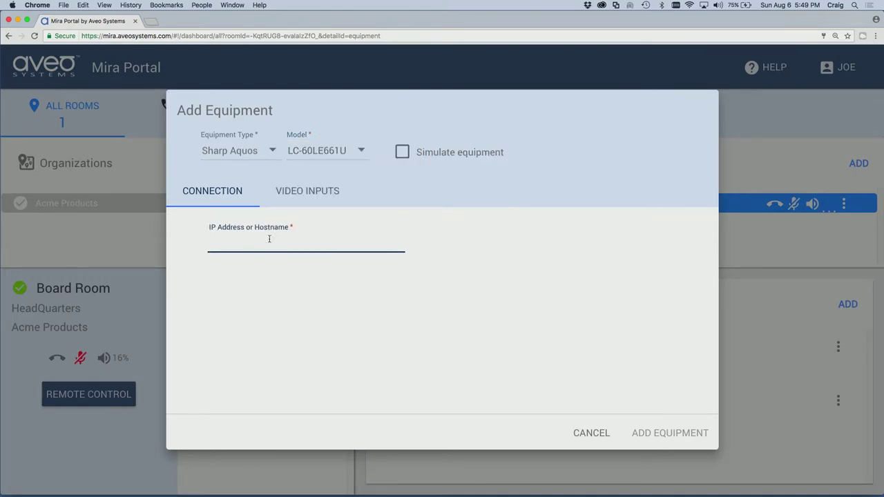
{"action": "type", "text": "192.168.80."}
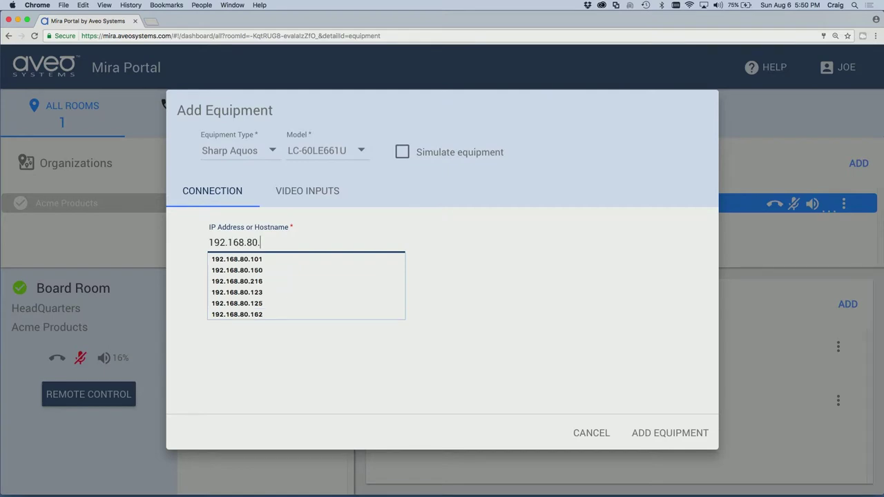
{"action": "type", "text": "209"}
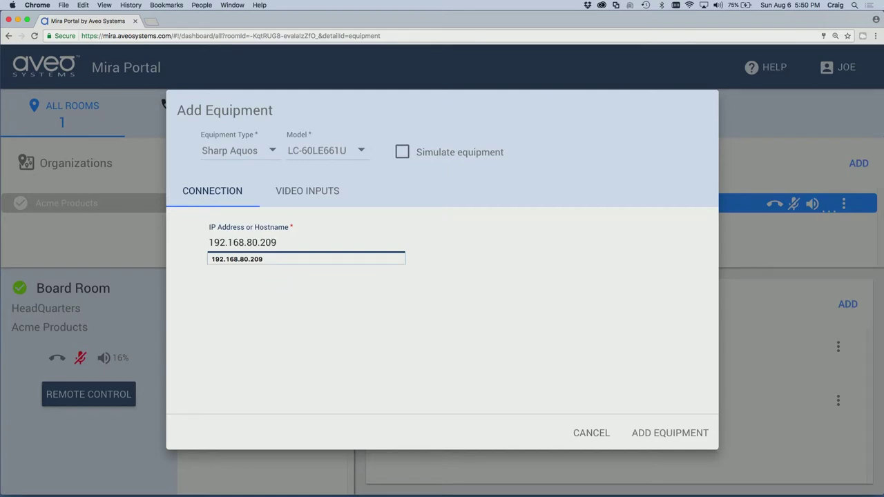
{"action": "left_click", "coordinate": [308, 199]}
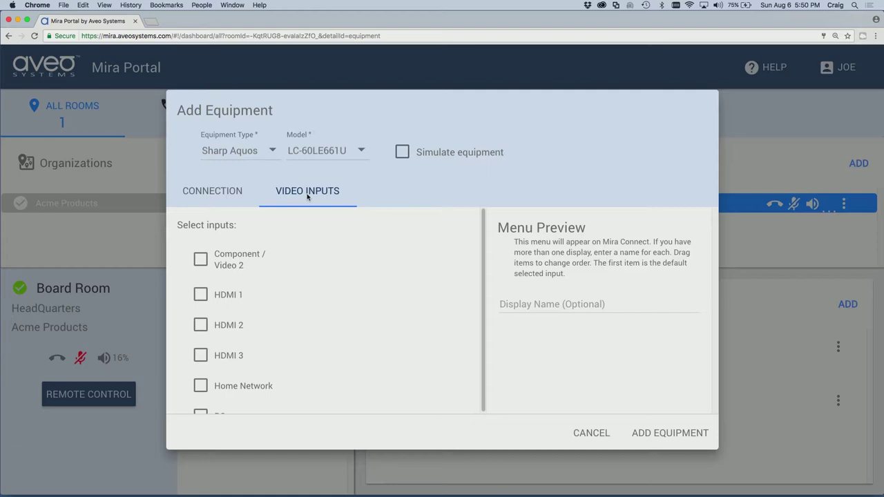
Enable HDMI 1 fed by Polycom RealPresence Group Series HDMI Output 1 and add the Sharp Aquos.
{"action": "left_click", "coordinate": [200, 295]}
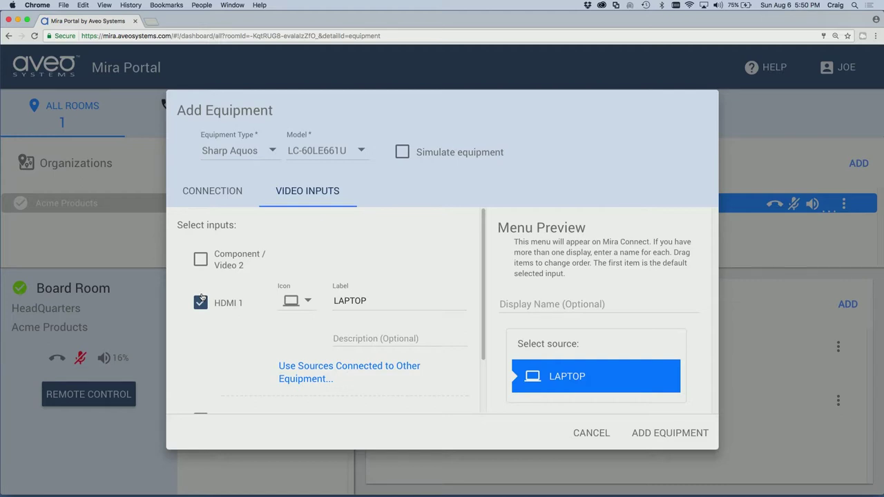
{"action": "left_click", "coordinate": [332, 371]}
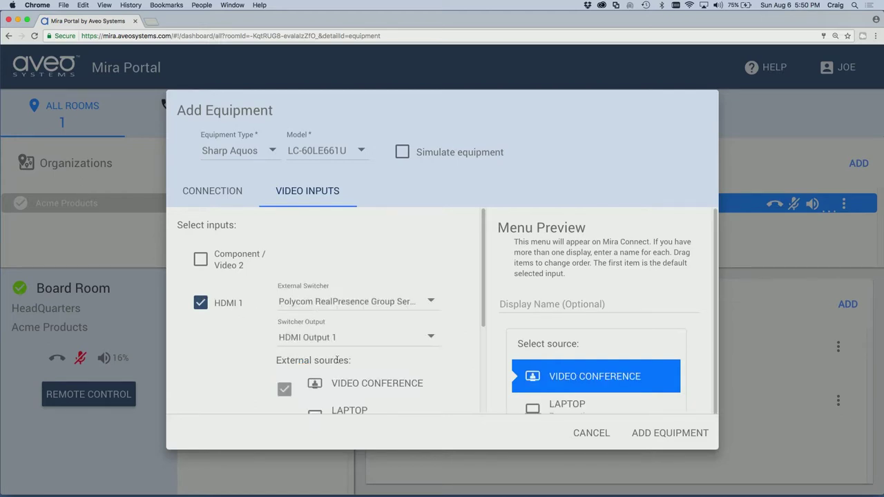
{"action": "scroll", "coordinate": [337, 360], "scroll_direction": "down", "scroll_amount": 5}
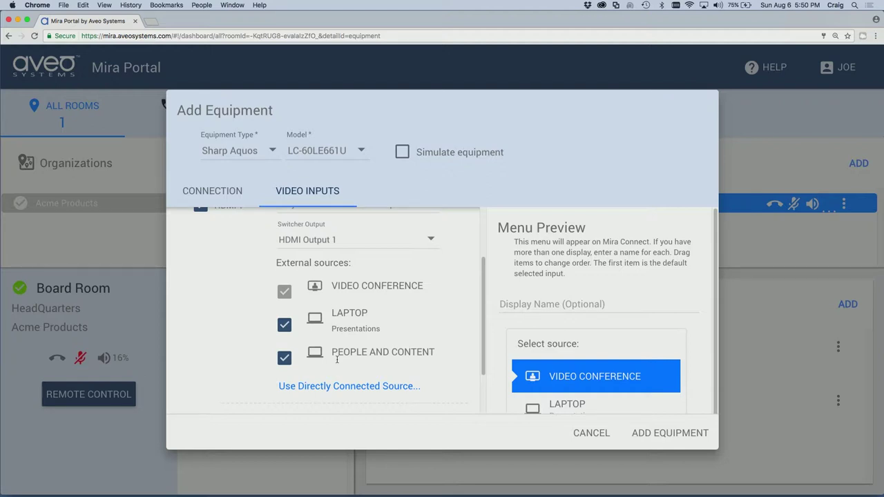
{"action": "left_click", "coordinate": [663, 437]}
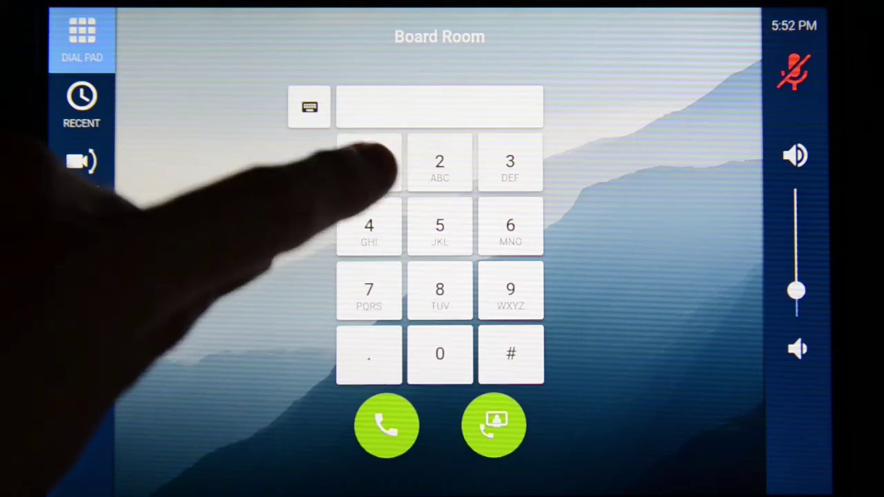
Dial 192.168.80.114 on the keypad and place the call.
{"action": "left_click", "coordinate": [369, 161]}
{"action": "left_click", "coordinate": [510, 290]}
{"action": "left_click", "coordinate": [439, 161]}
{"action": "left_click", "coordinate": [369, 354]}
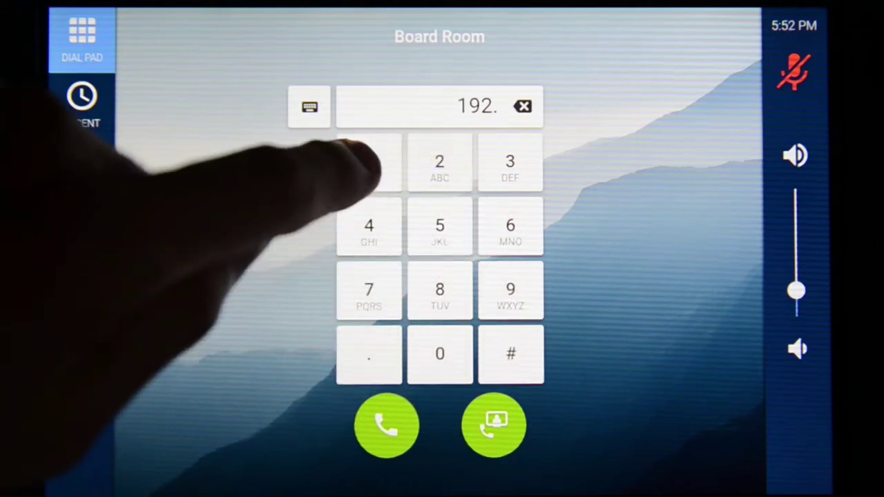
{"action": "left_click", "coordinate": [368, 161]}
{"action": "left_click", "coordinate": [511, 225]}
{"action": "left_click", "coordinate": [439, 289]}
{"action": "left_click", "coordinate": [368, 353]}
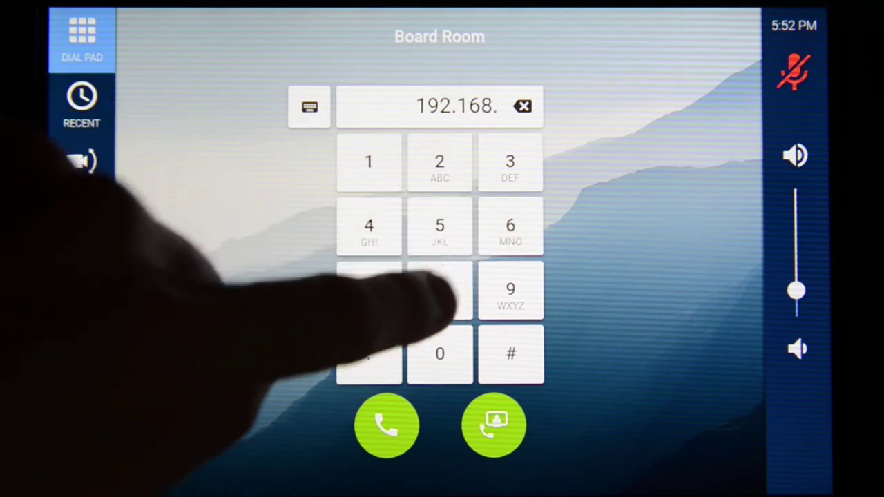
{"action": "left_click", "coordinate": [439, 290]}
{"action": "left_click", "coordinate": [440, 354]}
{"action": "left_click", "coordinate": [369, 353]}
{"action": "left_click", "coordinate": [368, 161]}
{"action": "left_click", "coordinate": [369, 161]}
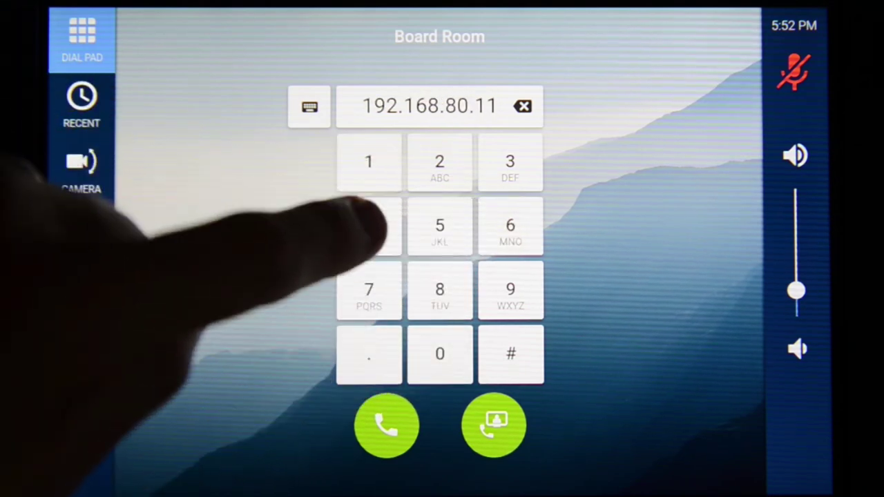
{"action": "left_click", "coordinate": [369, 225]}
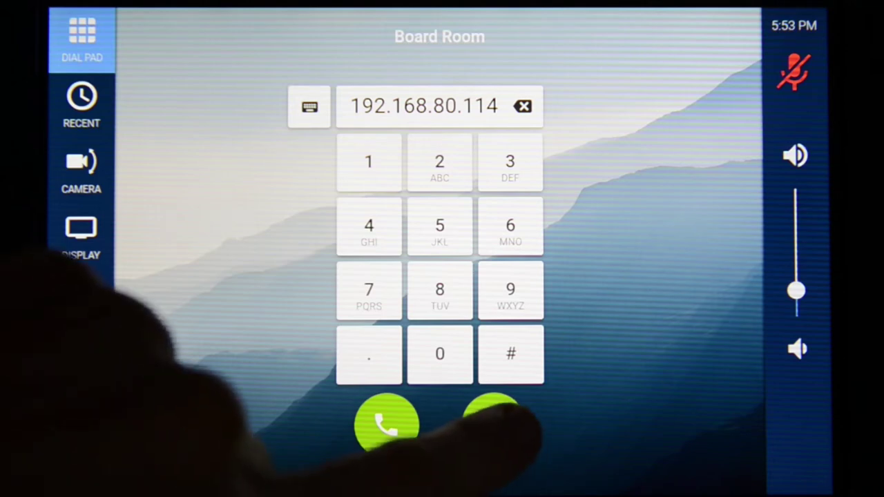
{"action": "left_click", "coordinate": [494, 422]}
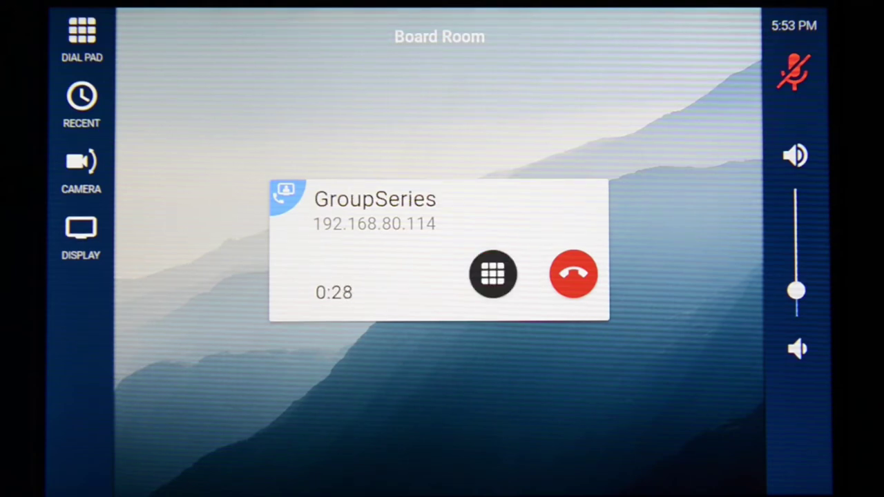
Show and dismiss the in-call dial pad, then hang up the GroupSeries call.
{"action": "left_click", "coordinate": [493, 274]}
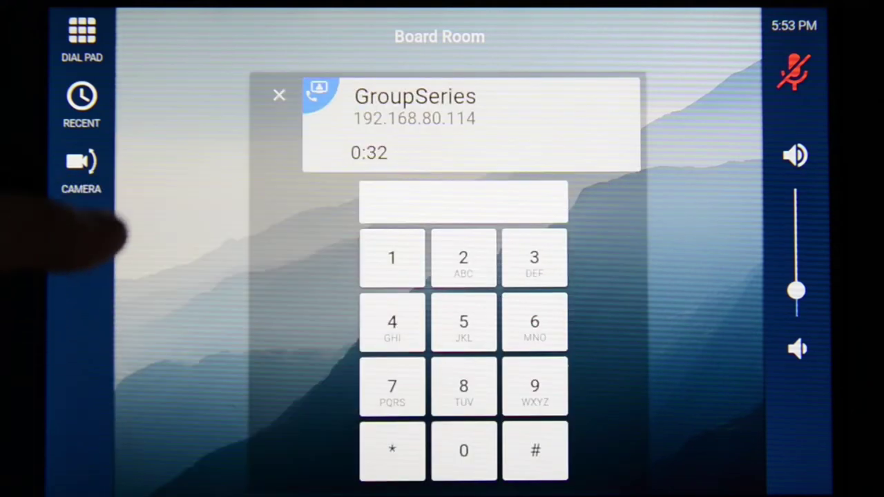
{"action": "left_click", "coordinate": [279, 95]}
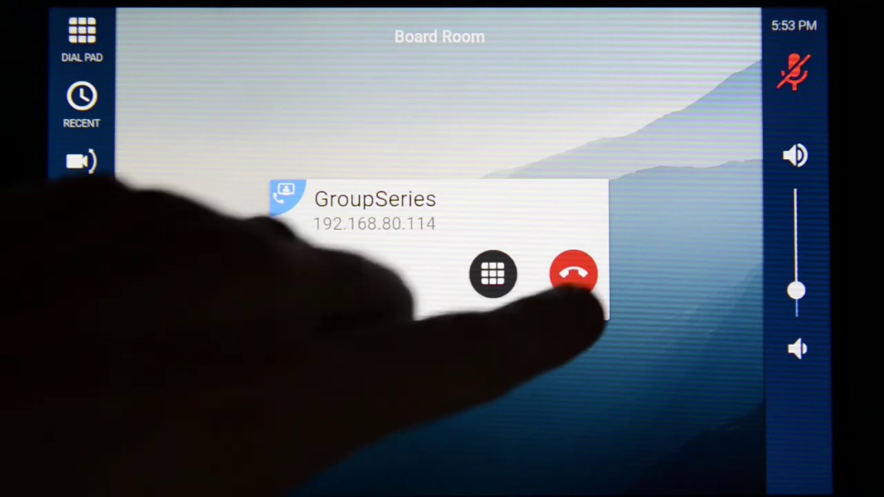
{"action": "left_click", "coordinate": [580, 277]}
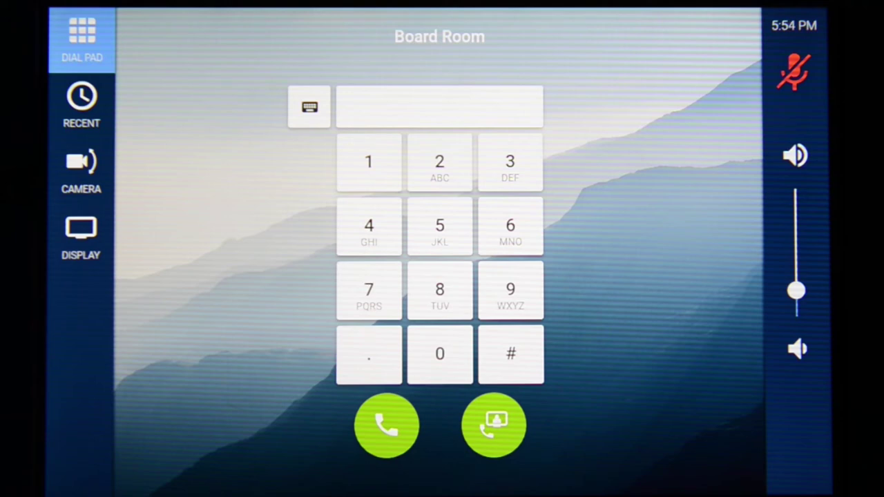
Switch the Board Room display source to LAPTOP, then stop presenting.
{"action": "left_click", "coordinate": [81, 238]}
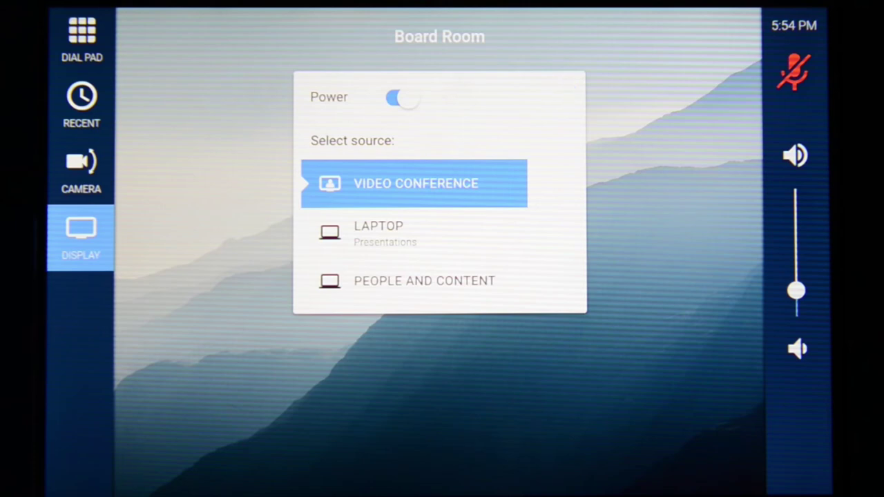
{"action": "left_click", "coordinate": [314, 232]}
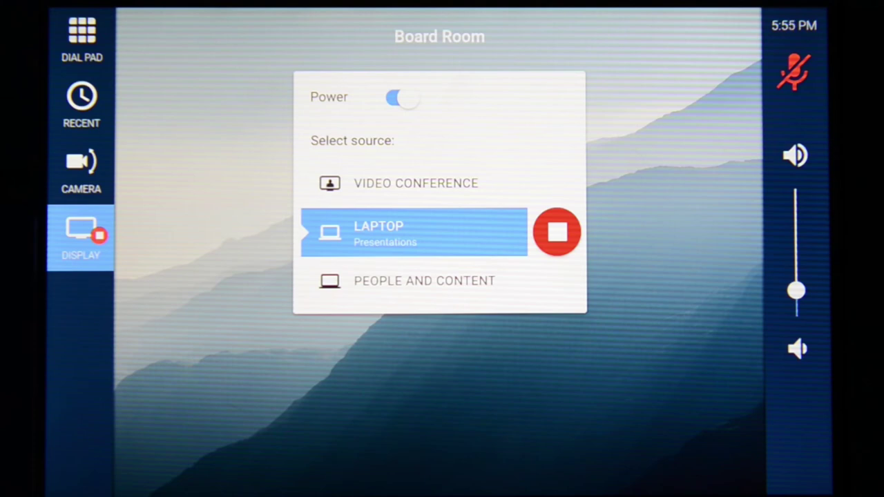
{"action": "left_click", "coordinate": [557, 232]}
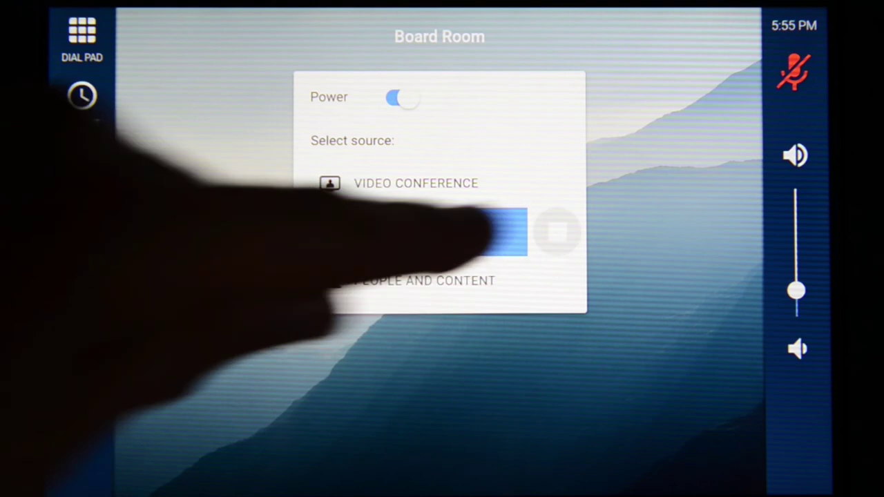